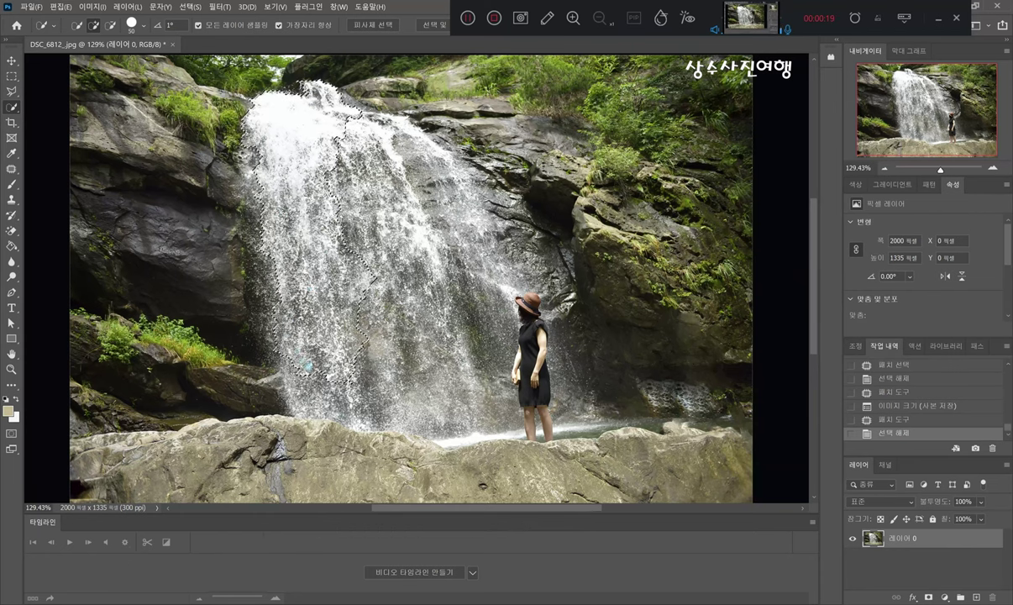
- Select the main body of the waterfall with the Quick Selection tool, extending it to the water's outer edges
mouse_move(308, 361)
mouse_down()
mouse_move(324, 384)
mouse_move(441, 393)
mouse_move(457, 353)
mouse_move(474, 344)
mouse_move(476, 317)
mouse_move(439, 285)
mouse_move(445, 206)
mouse_move(392, 139)
mouse_move(309, 153)
mouse_move(287, 265)
mouse_up()
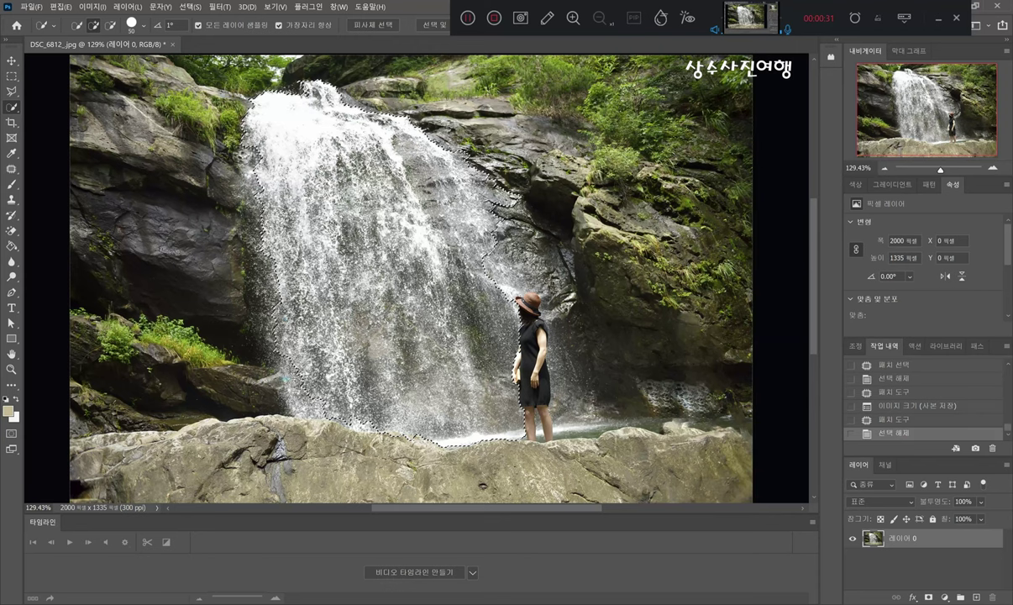
drag(285, 350, 287, 379)
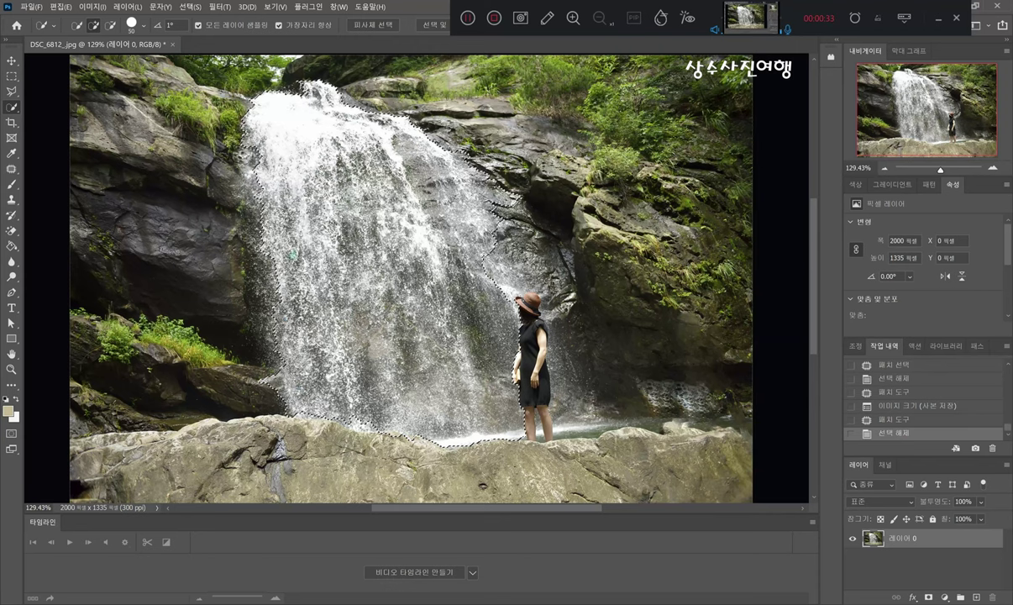
mouse_move(292, 255)
mouse_down()
mouse_move(309, 194)
mouse_move(345, 246)
mouse_up()
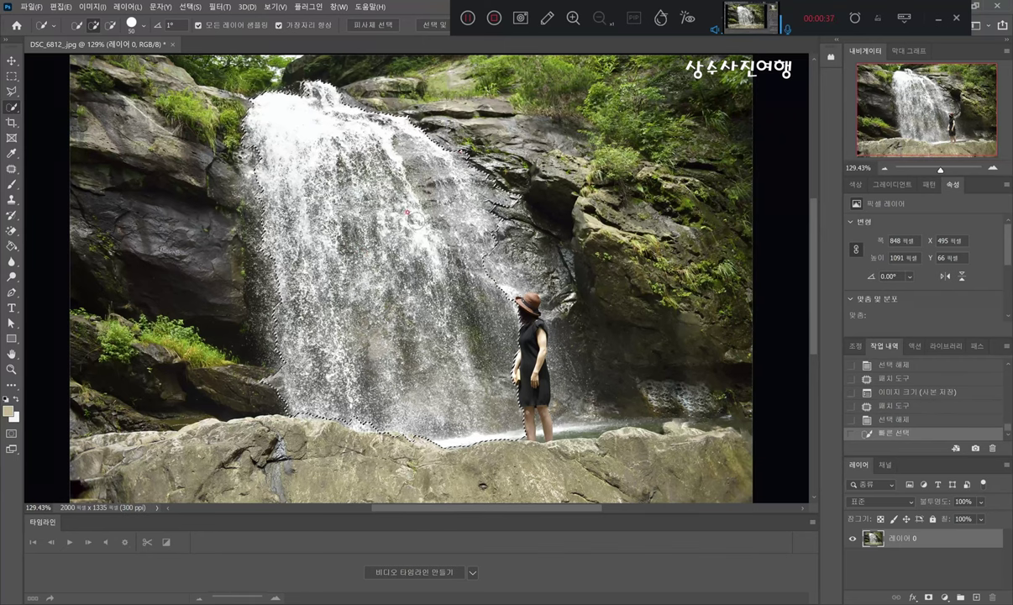
- Refine the waterfall selection by subtracting rock along its right, left and lower edges, and add back the water at its base
key(alt)
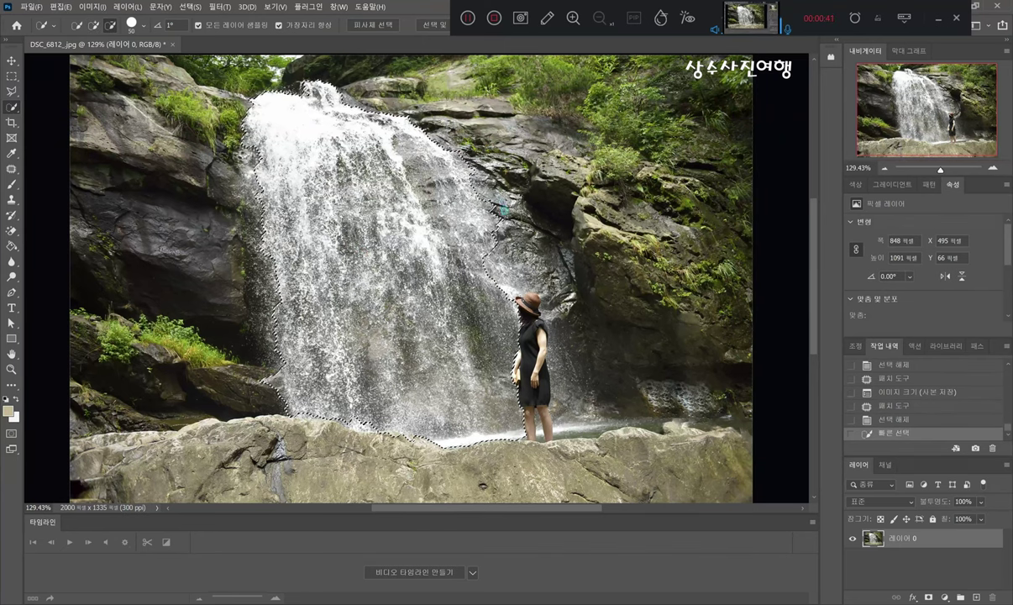
click(504, 230)
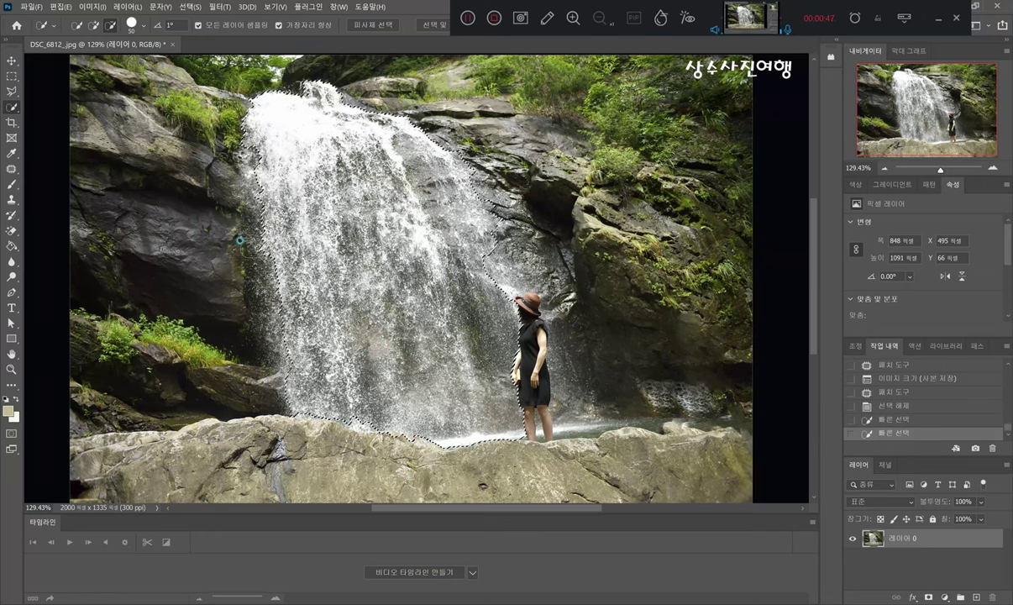
click(231, 187)
click(230, 165)
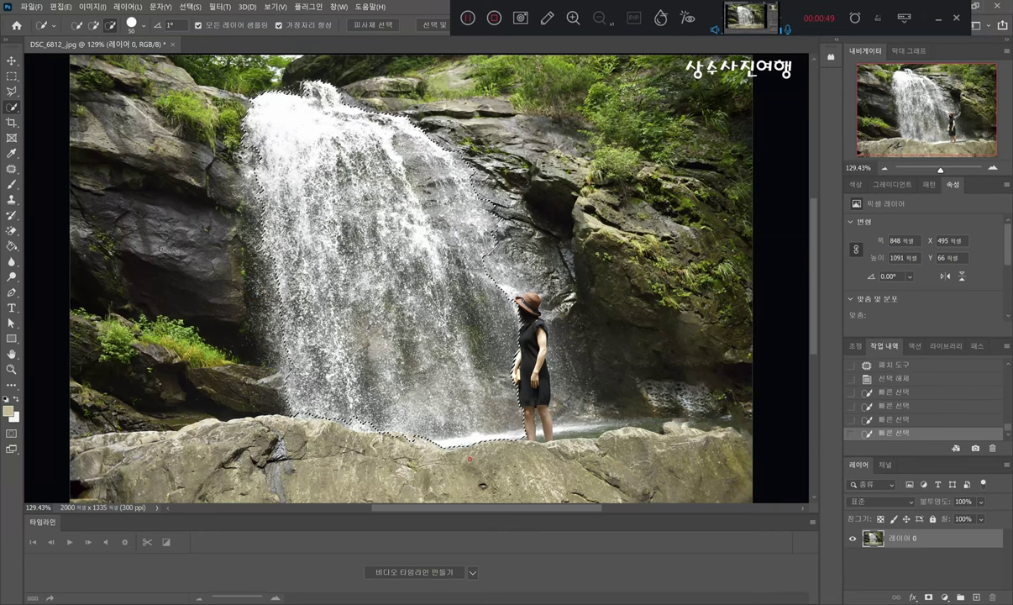
alt+click(357, 417)
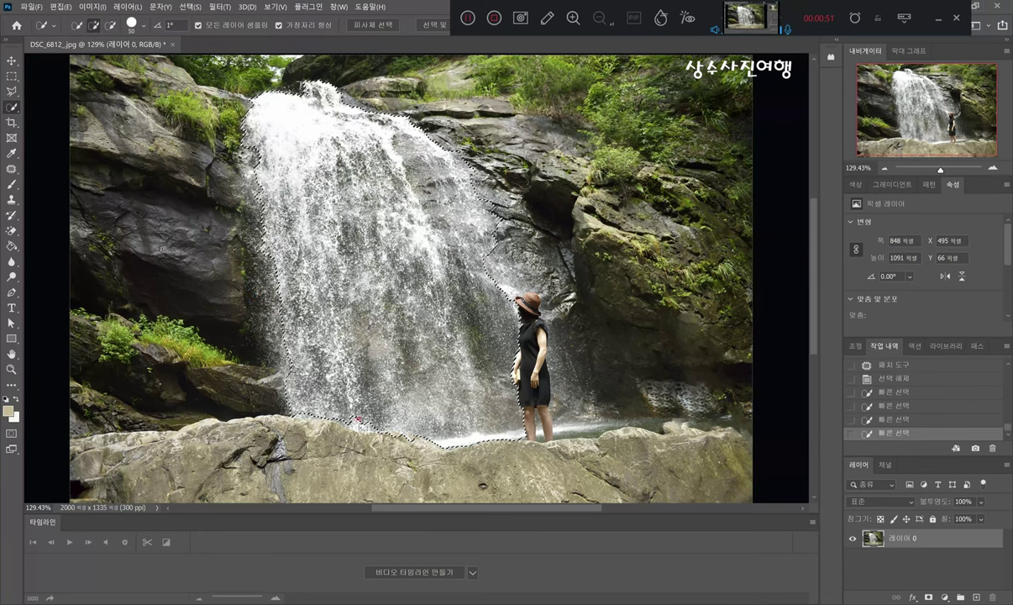
key(alt)
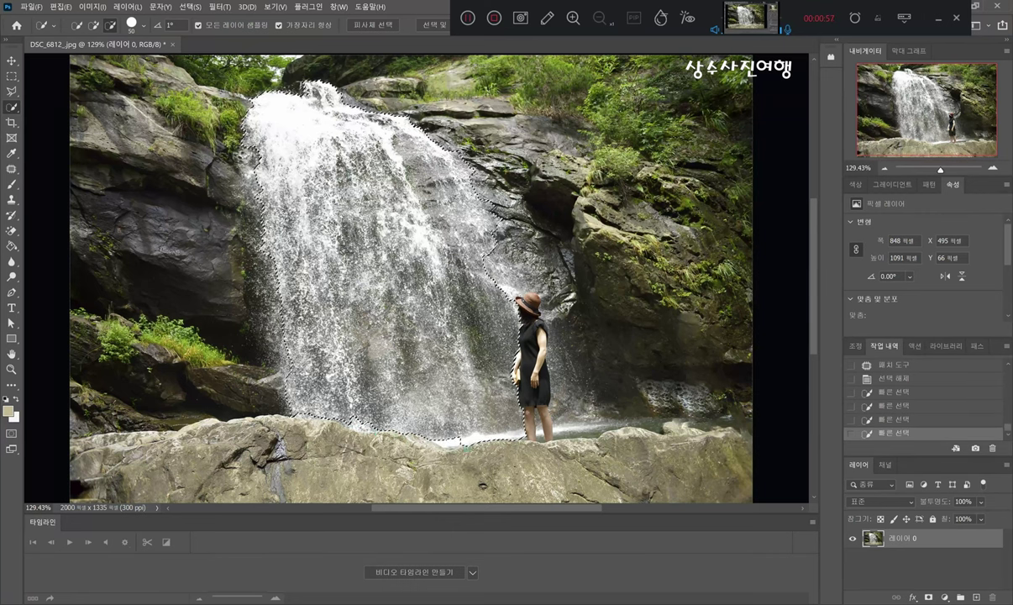
alt+click(487, 447)
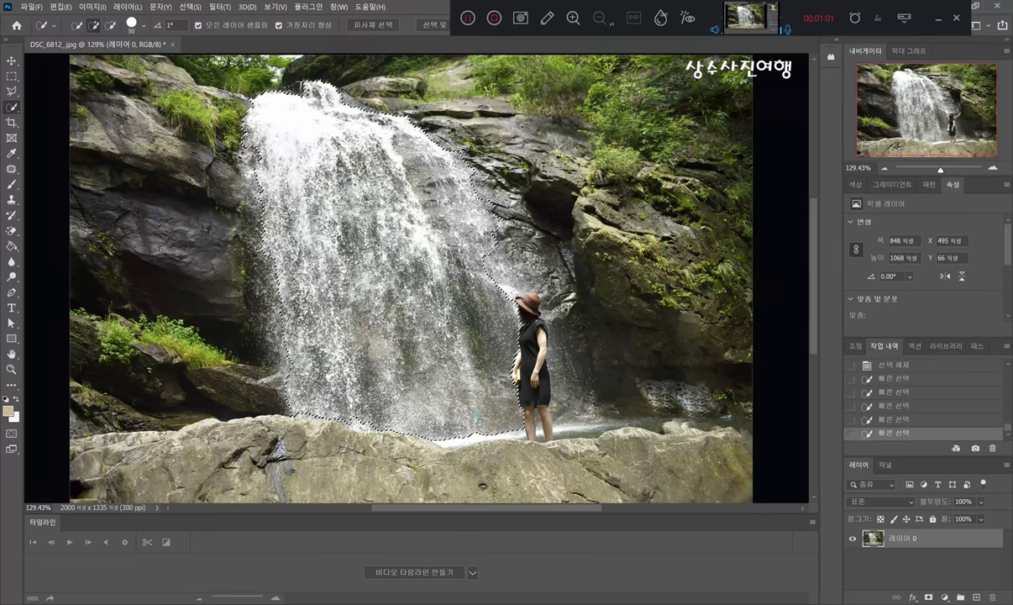
click(474, 417)
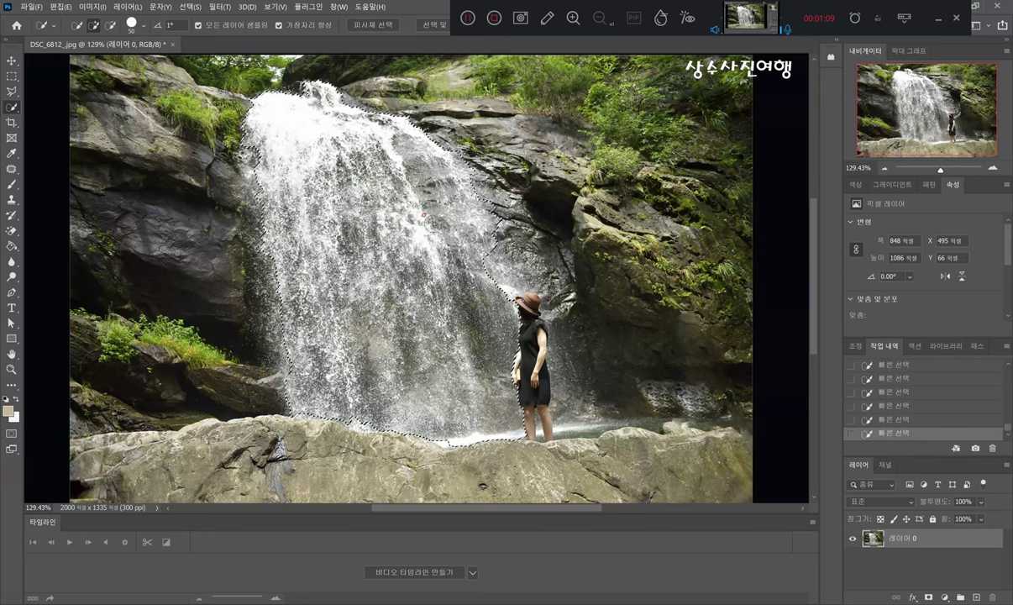
- Reduce the Quick Selection brush size to 30 and subtract the dark rock gap inside the waterfall's upper right part
key(alt)
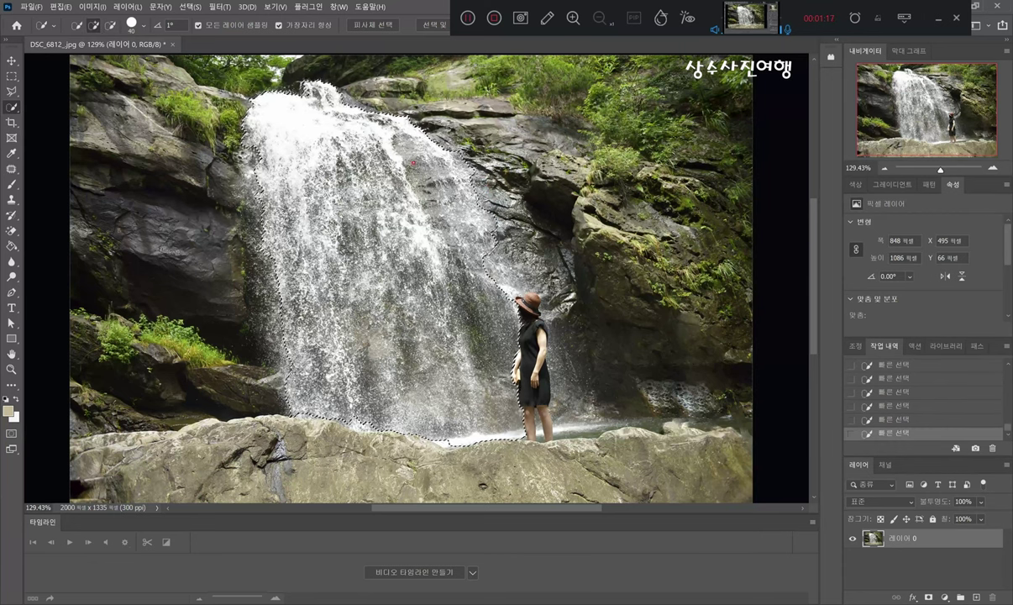
key(bracketleft)
key(alt)
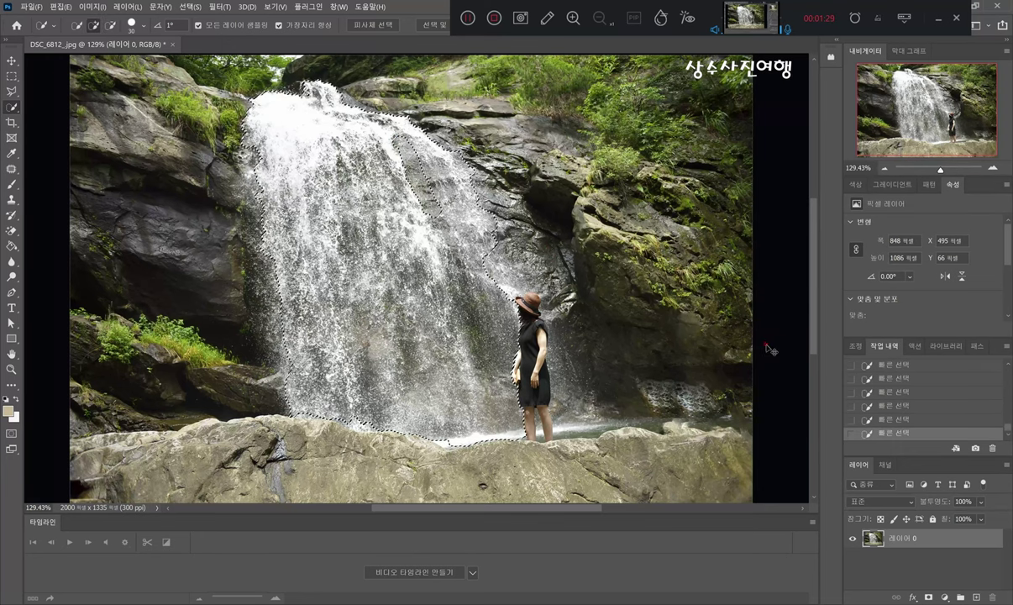
- Copy the selected waterfall onto a new layer and duplicate that layer once
key(ctrl+j)
key(ctrl+j)
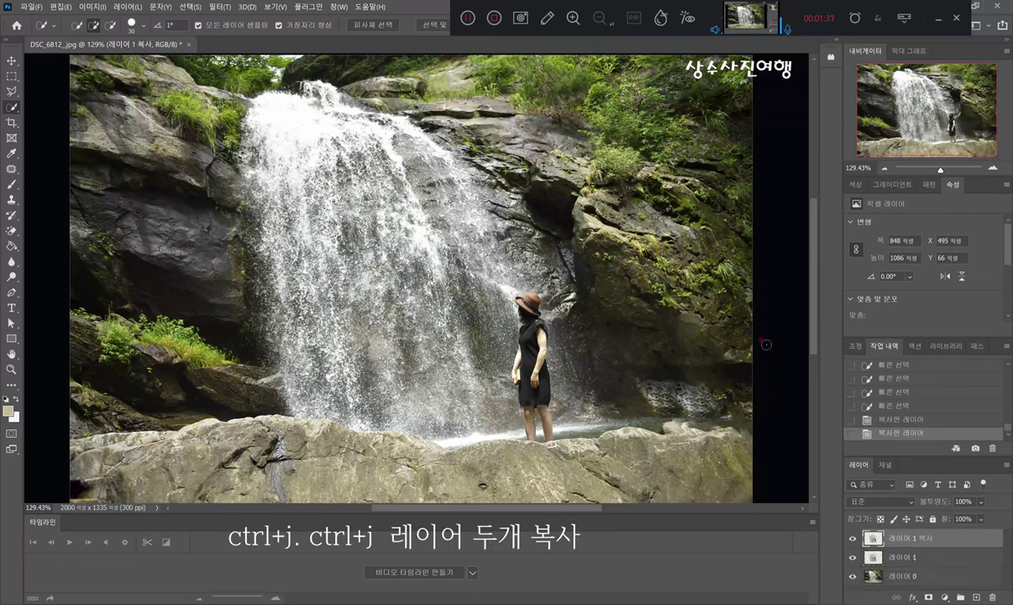
- Clip the topmost waterfall copy to the layer below and convert it to a smart object
right_click(897, 538)
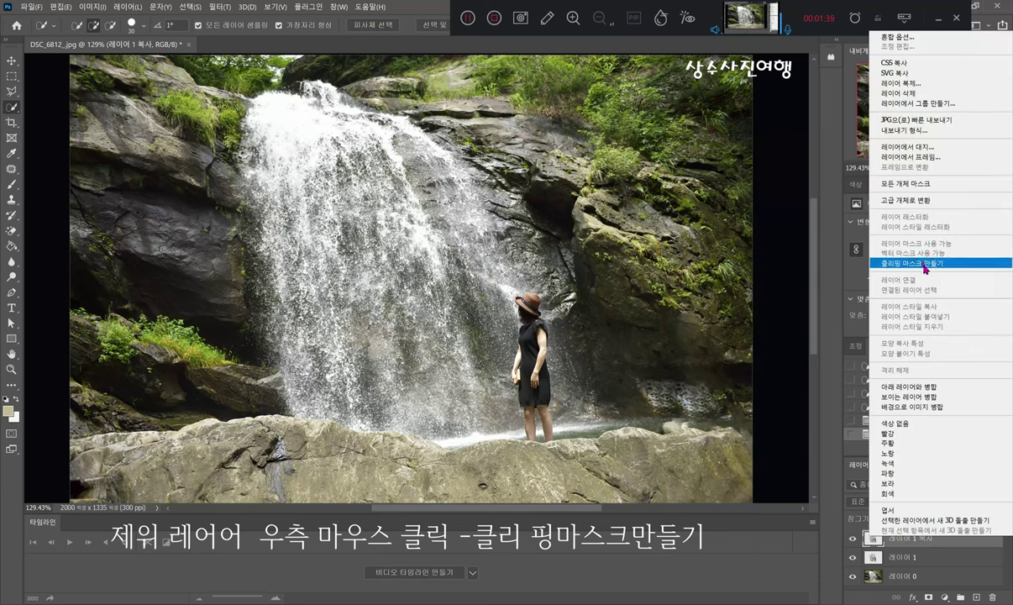
click(923, 262)
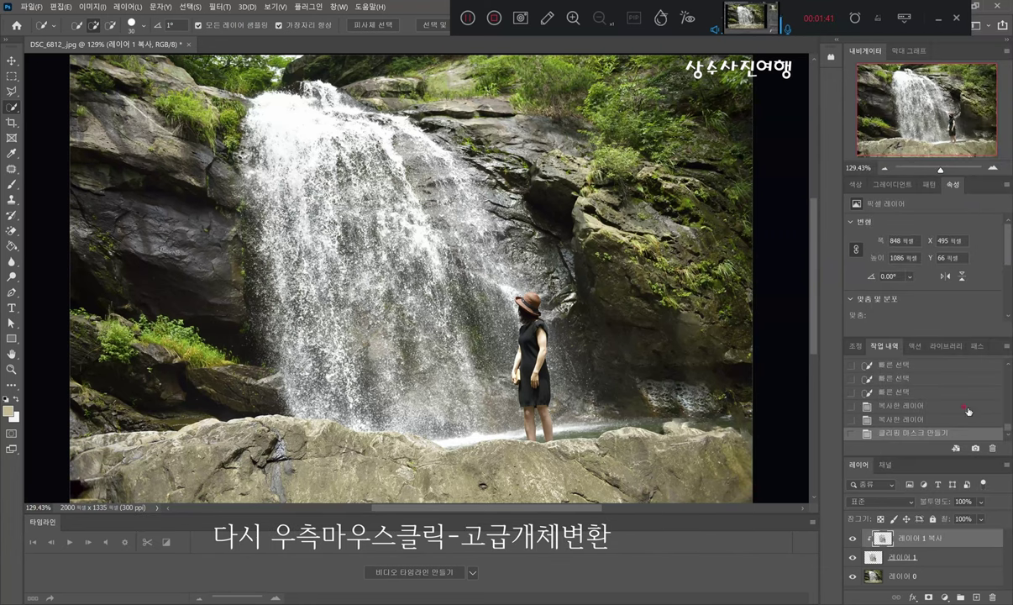
right_click(926, 542)
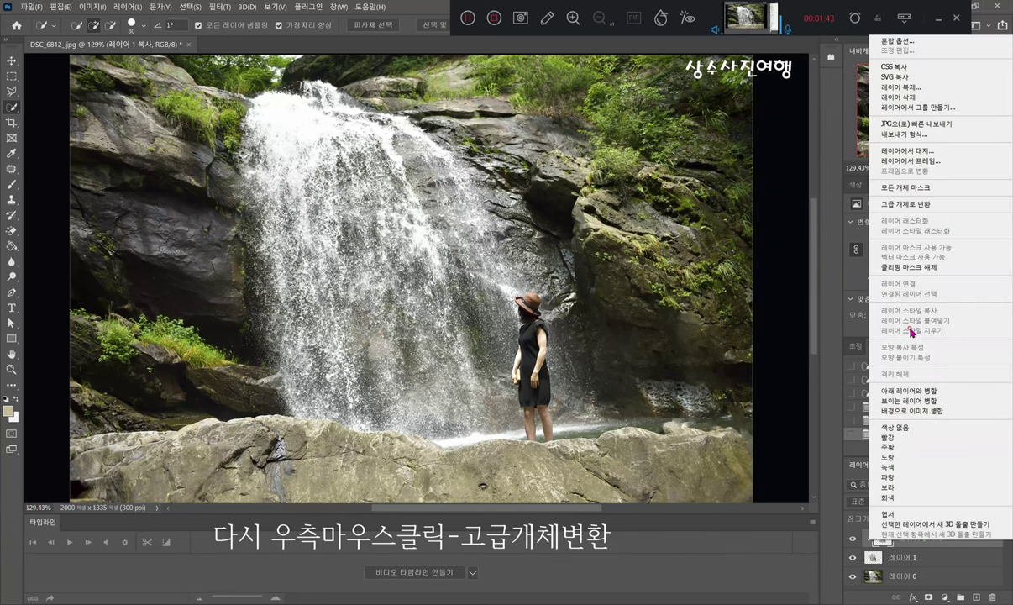
click(908, 205)
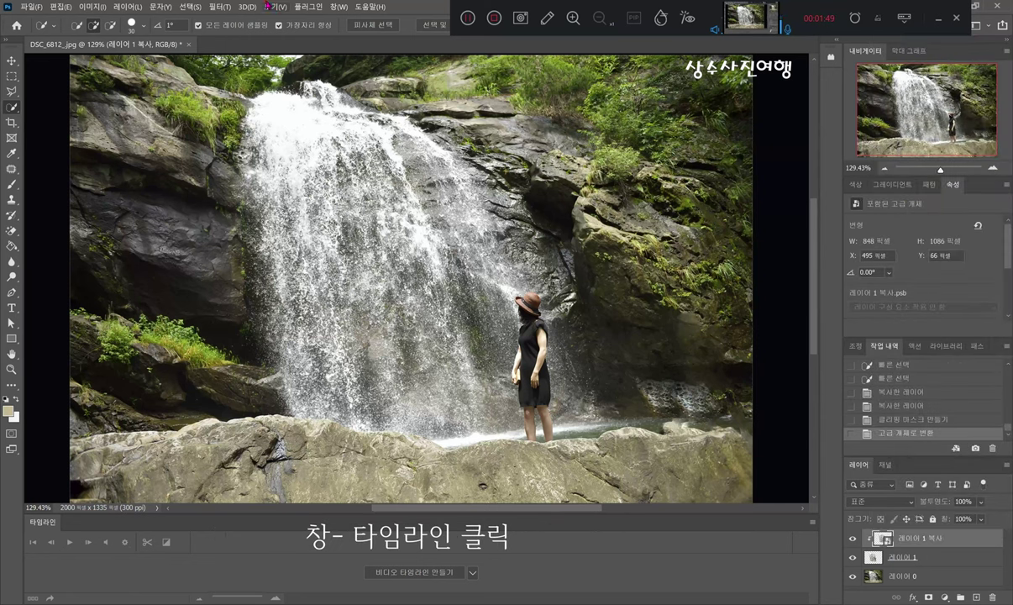
- Create a video timeline and set a starting Transform keyframe at 0:00 on the clipped waterfall copy's track
click(342, 8)
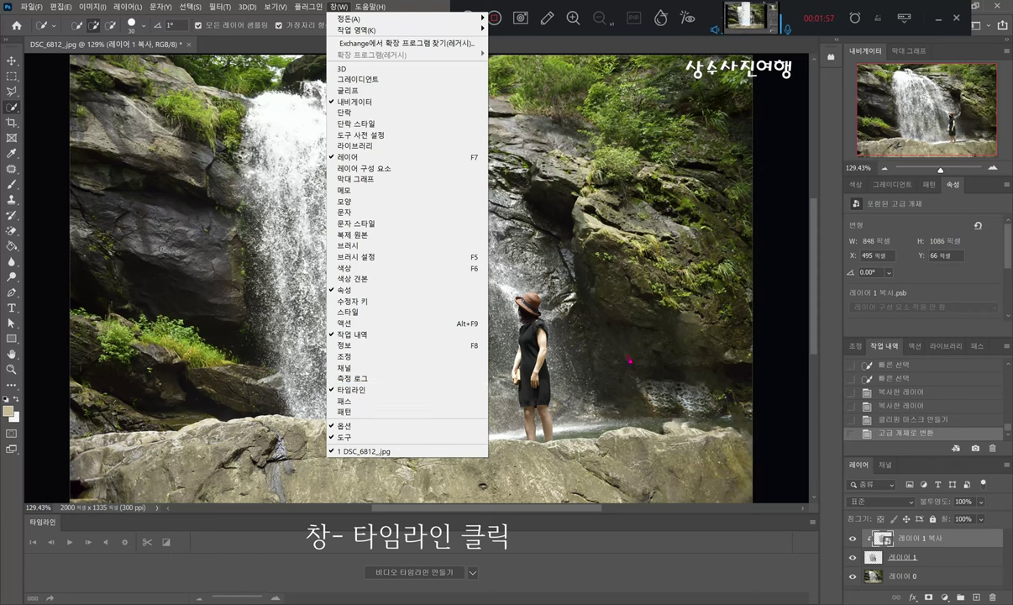
click(640, 314)
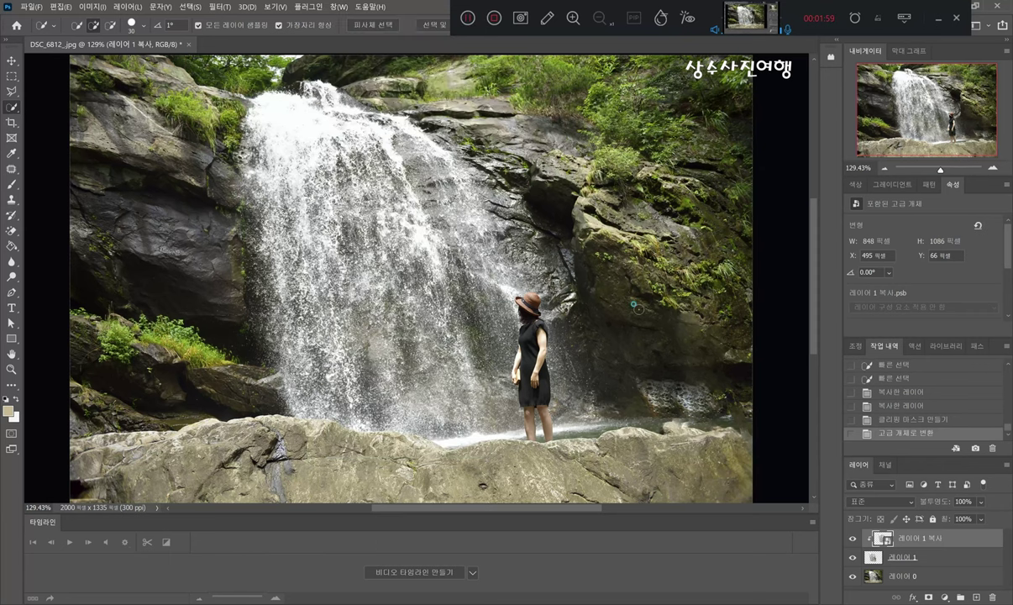
click(410, 572)
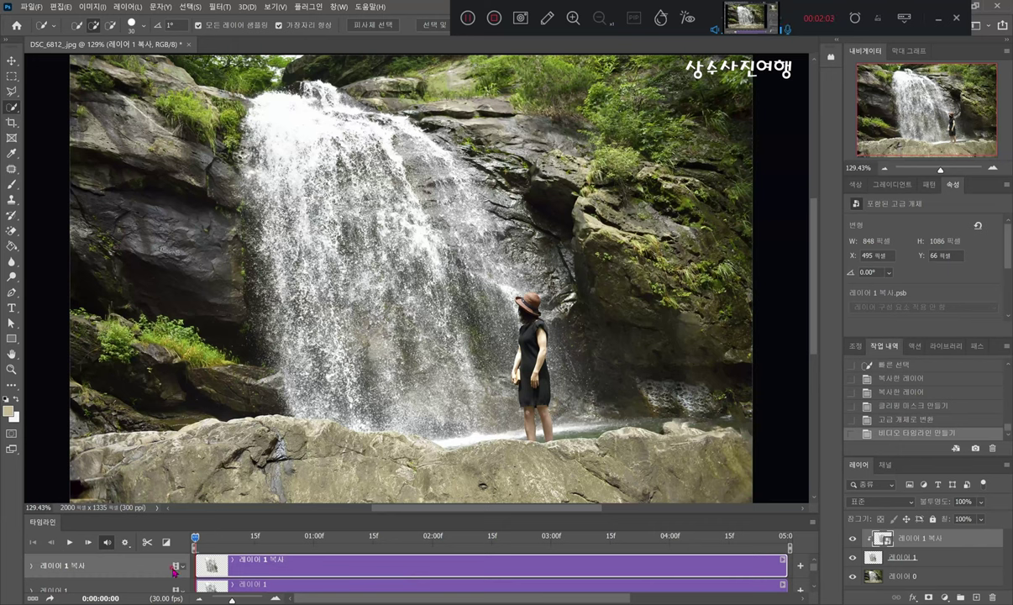
click(31, 566)
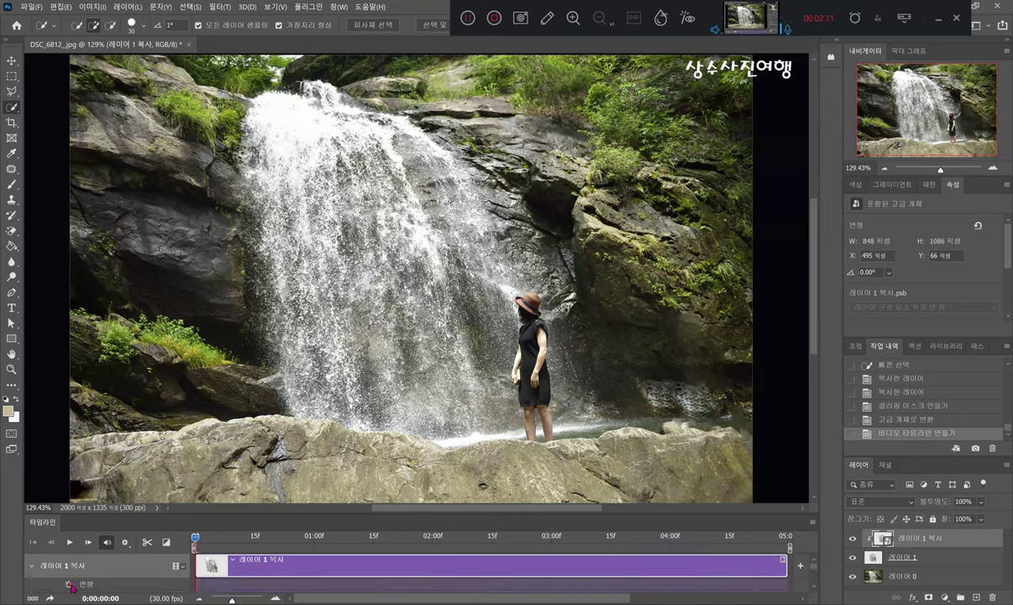
click(69, 584)
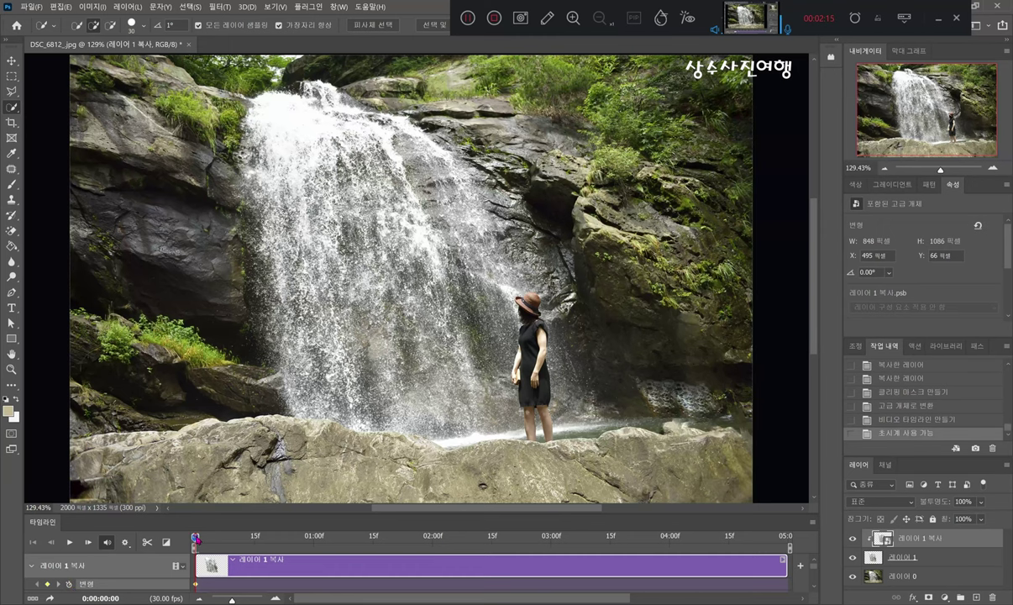
- At 0:00:04:29, stretch the clipped waterfall copy downward to a height of 111.88% with Free Transform and apply it
drag(195, 538, 789, 530)
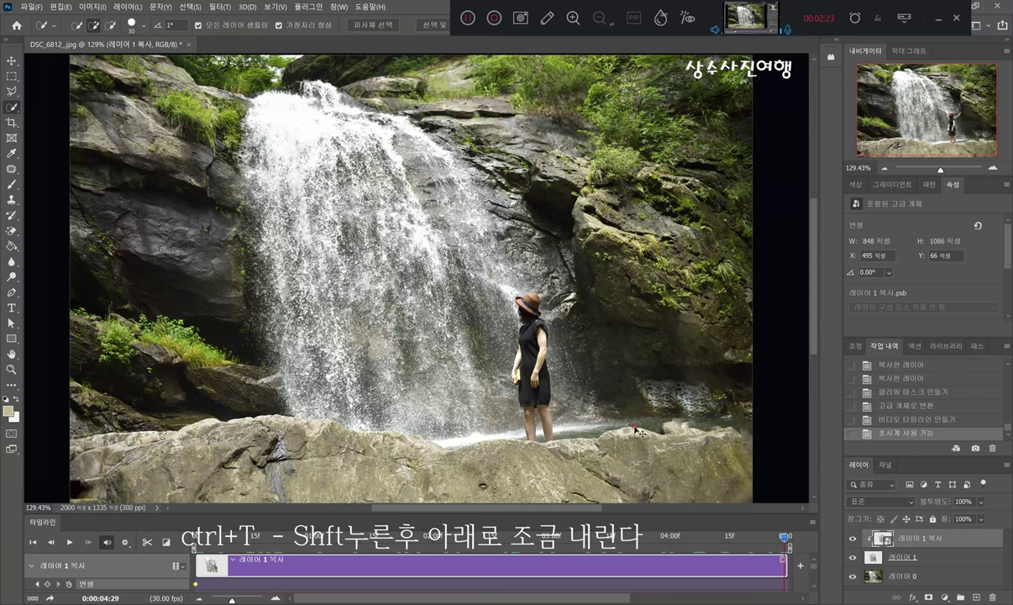
key(ctrl+t)
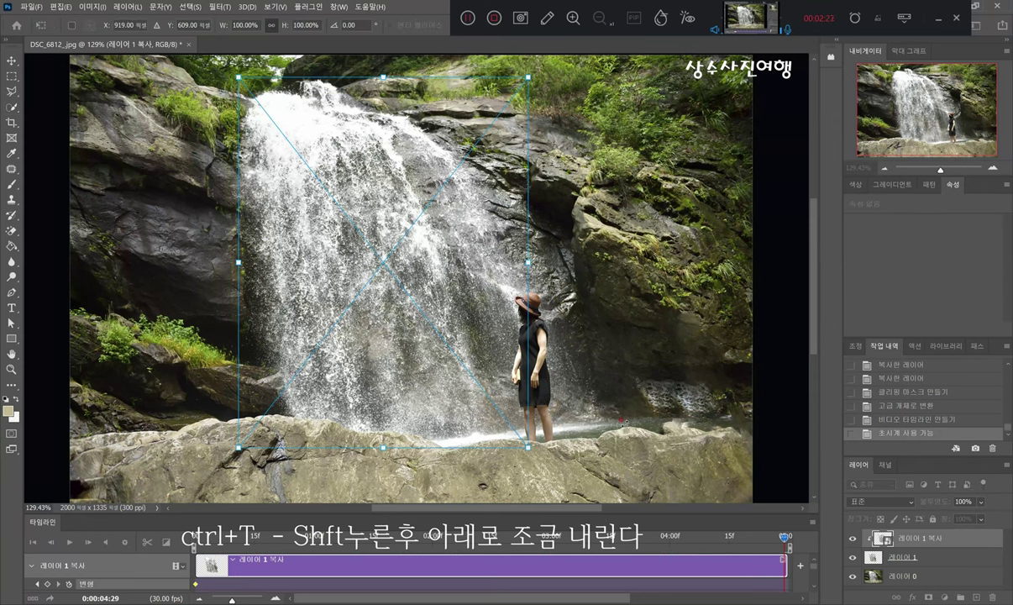
scroll(379, 263, down, 2)
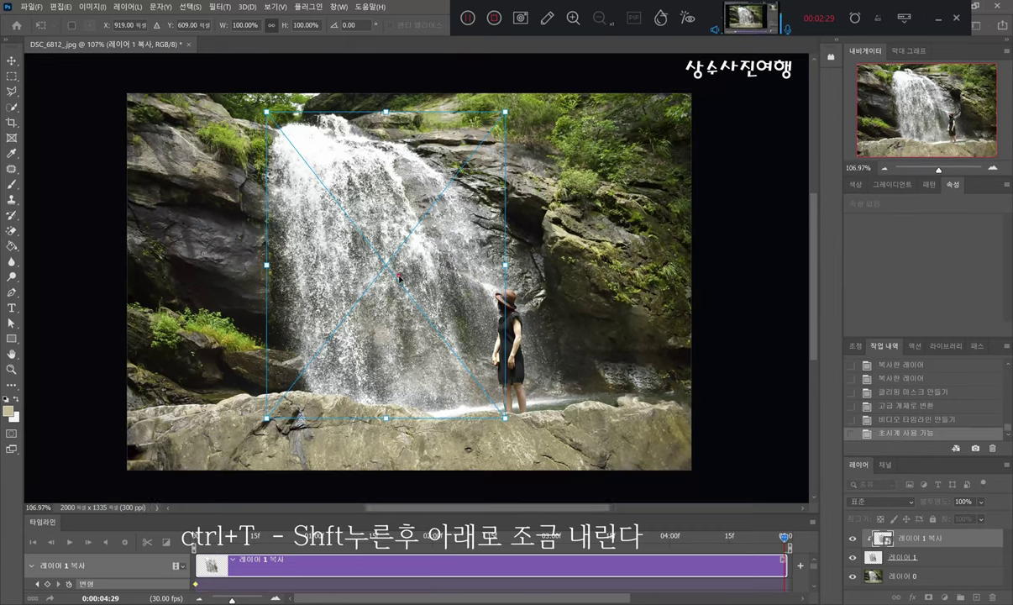
scroll(399, 276, down, 1)
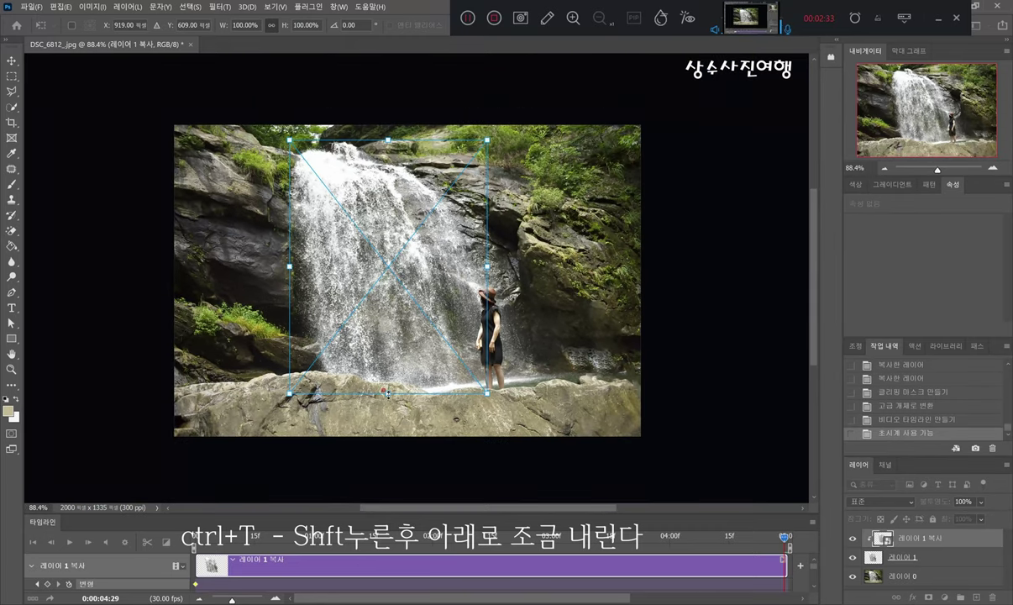
drag(388, 394, 394, 427)
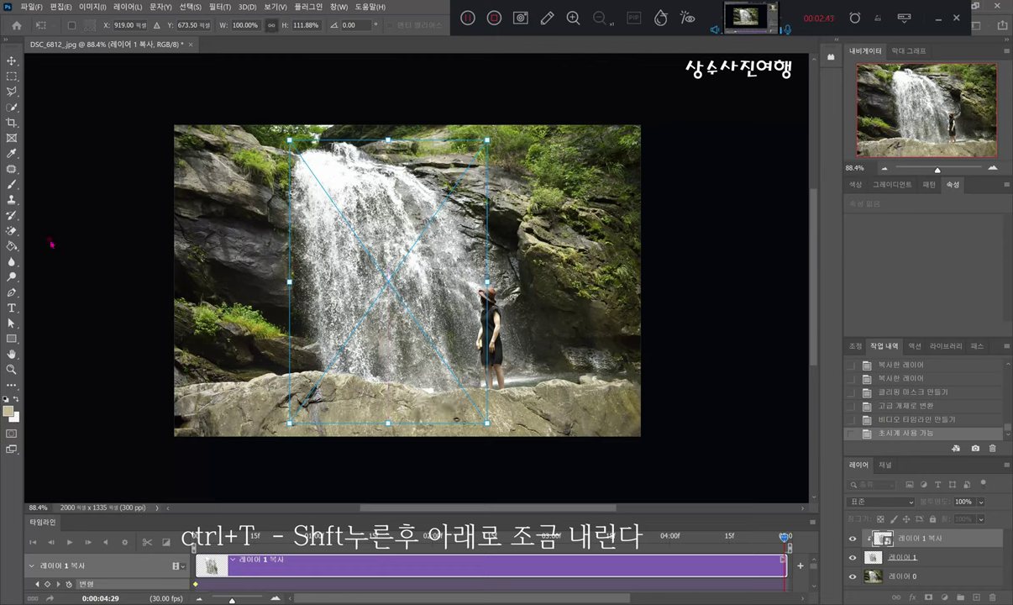
click(12, 185)
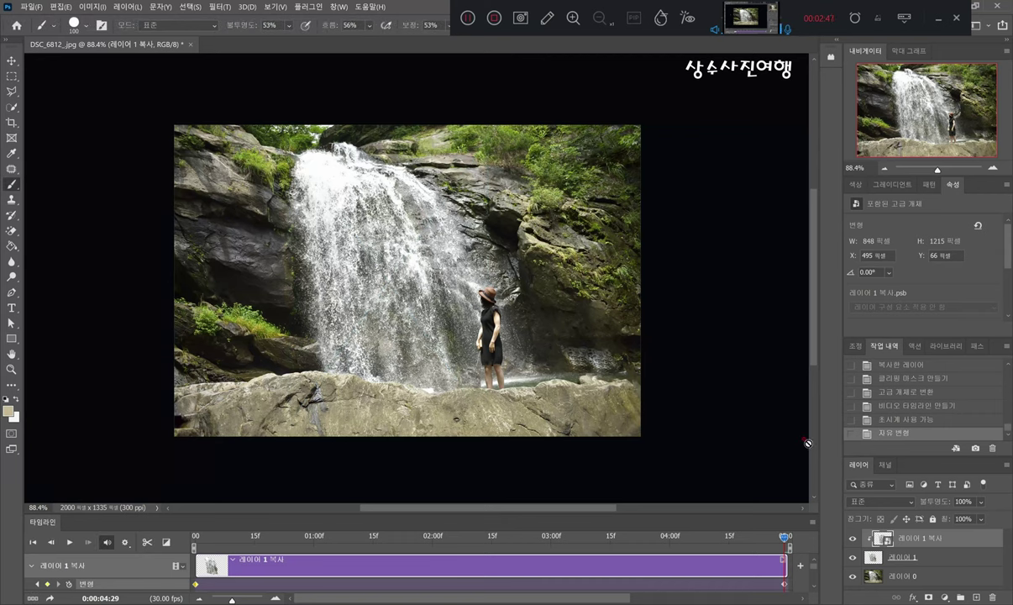
- Preview the waterfall animation in the timeline and add a white layer mask to the clipped waterfall copy
key(space)
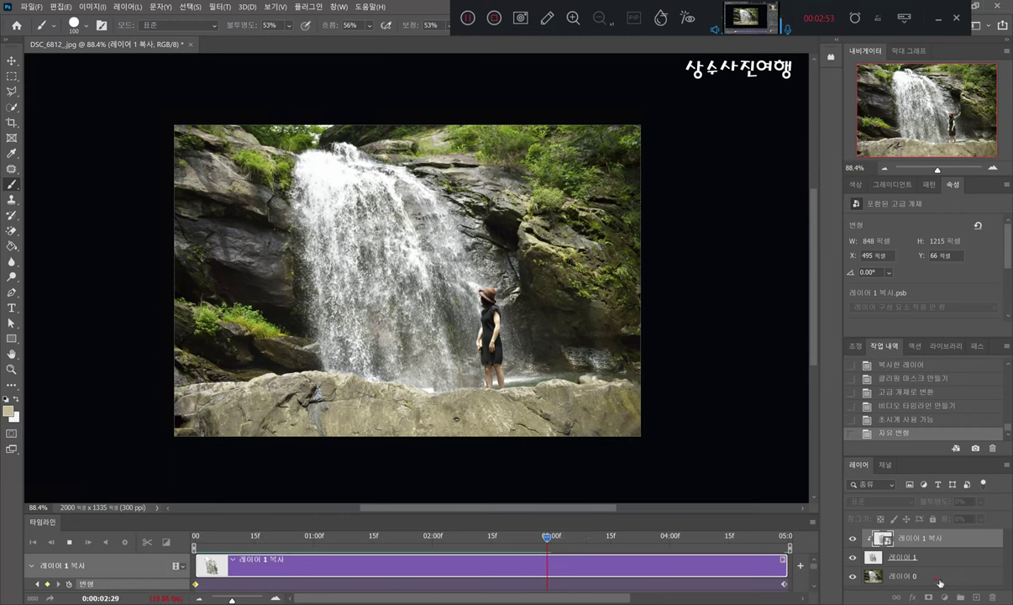
key(space)
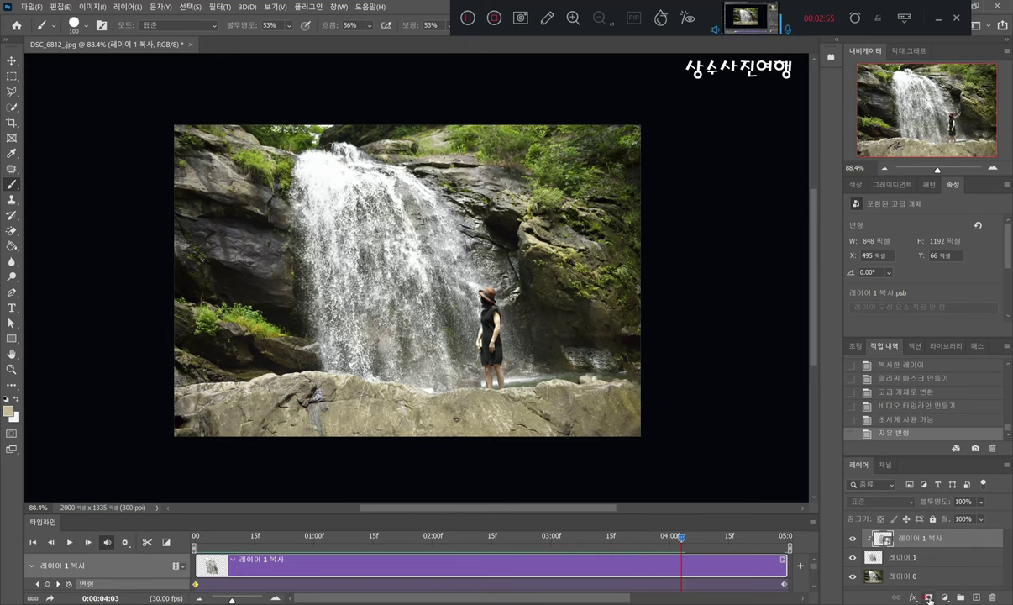
click(929, 597)
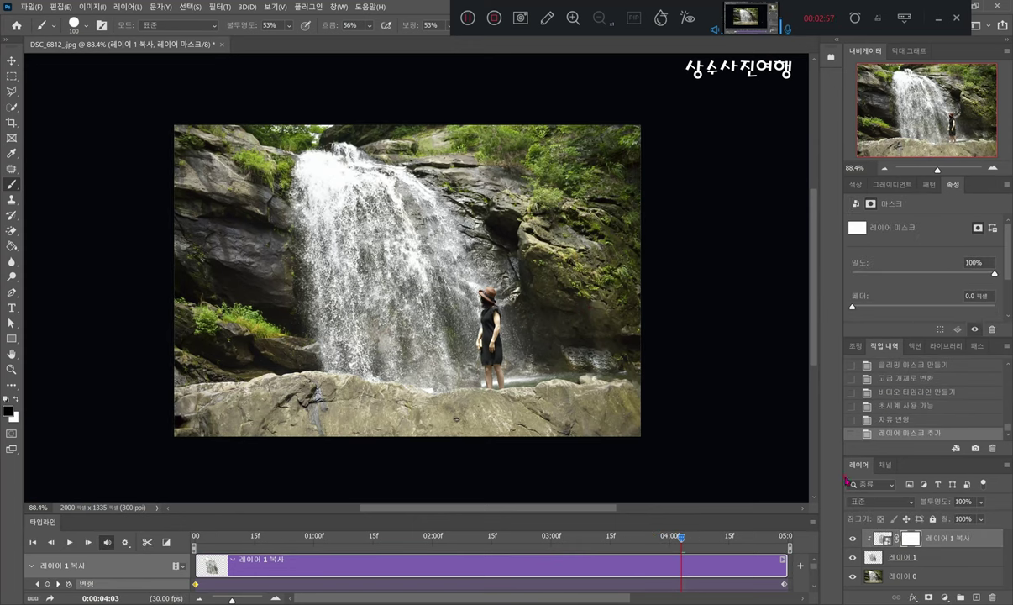
key(space)
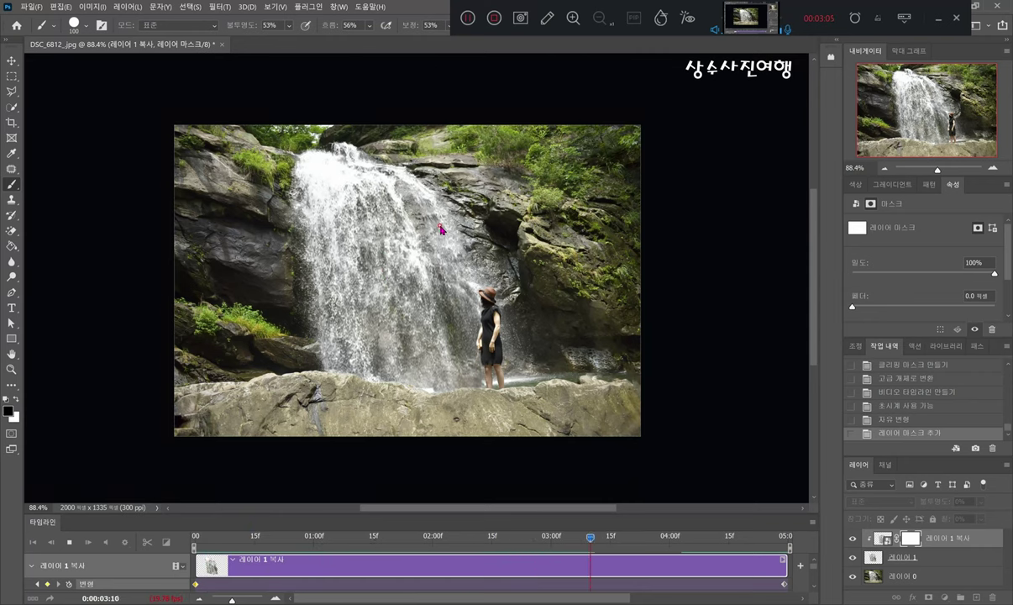
key(space)
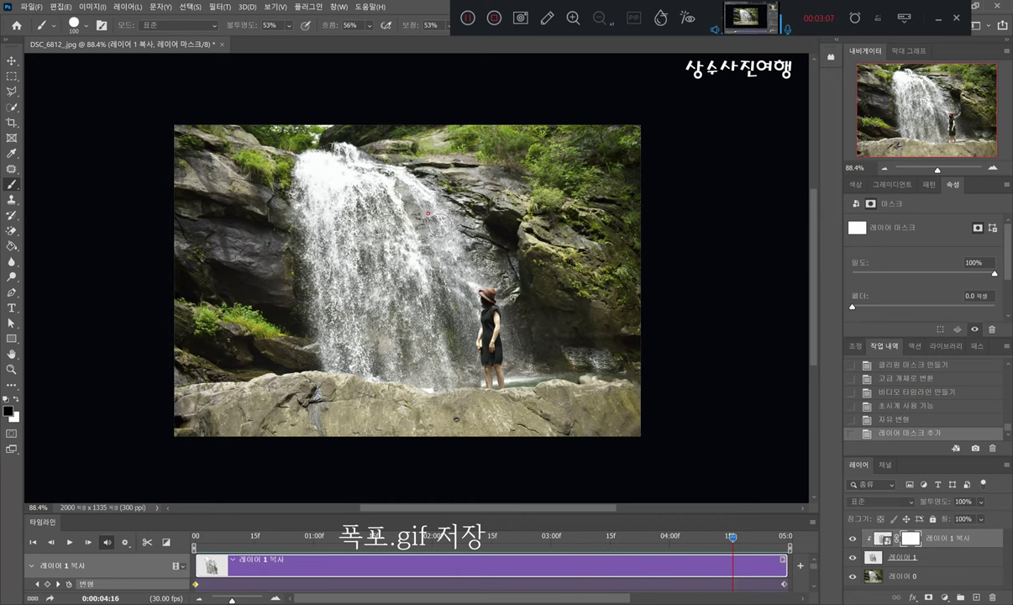
- Start saving the waterfall animation as a GIF
click(31, 6)
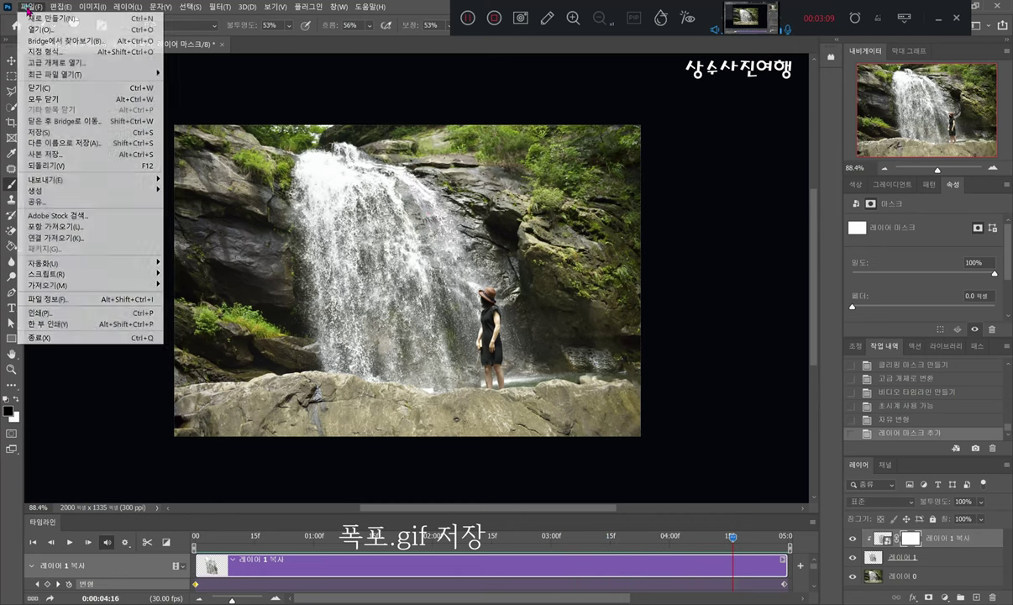